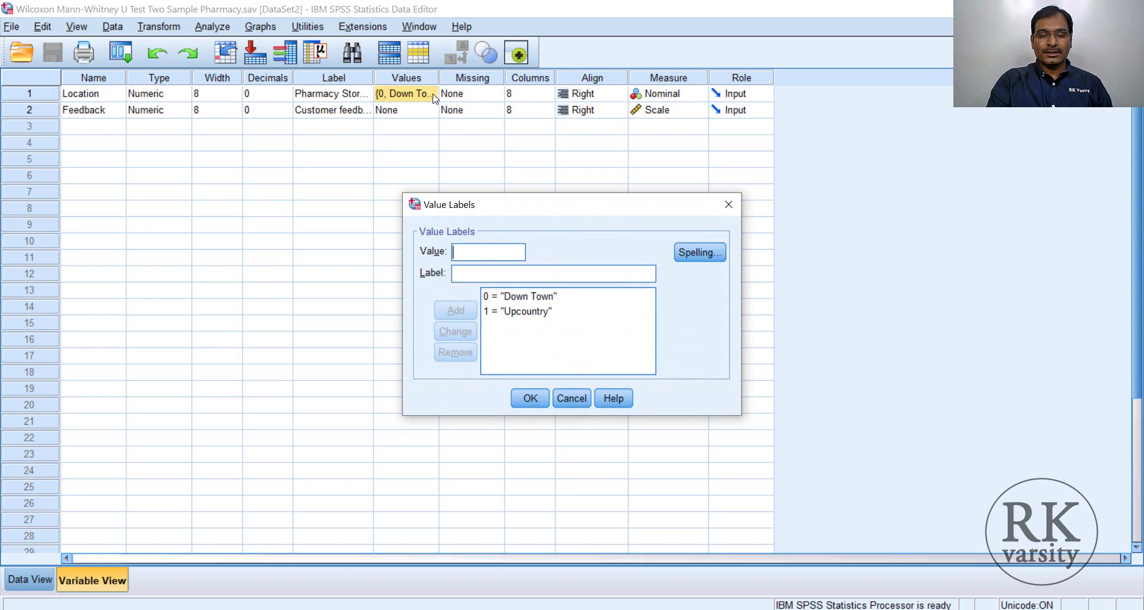
Accept the Location value labels and open the nonparametric test setup for independent samples from the data view.
{"action": "left_click", "coordinate": [530, 399]}
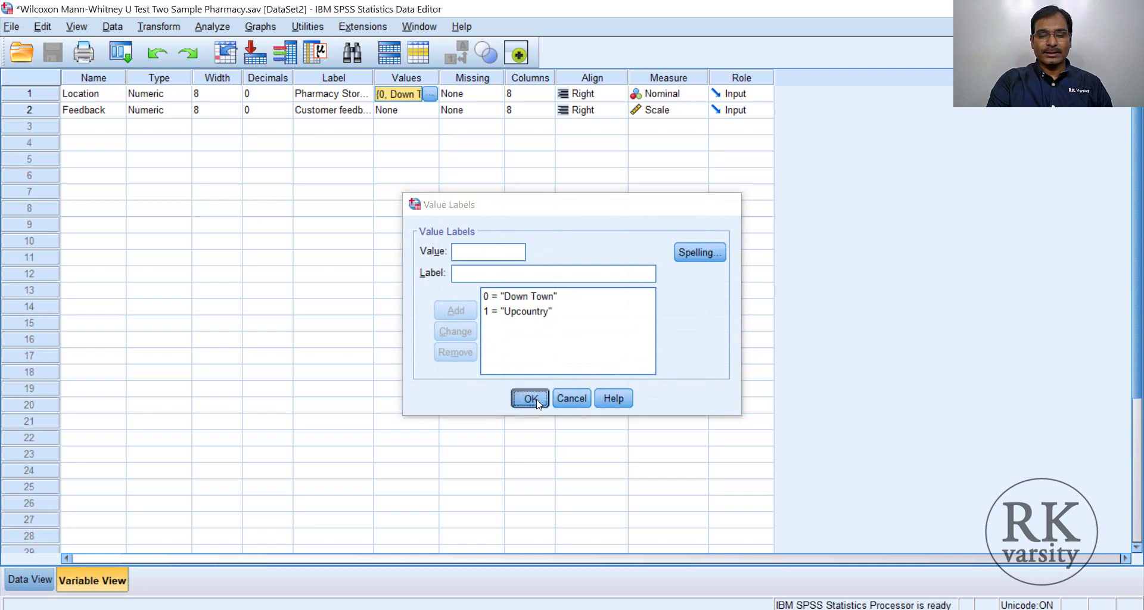
{"action": "left_click", "coordinate": [24, 589]}
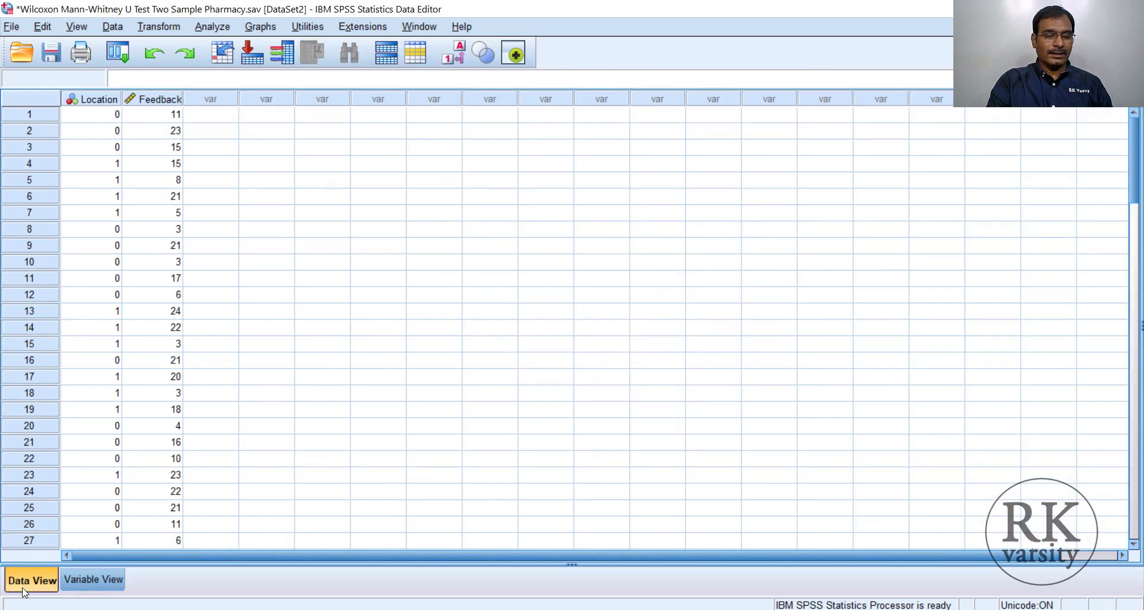
{"action": "left_click", "coordinate": [212, 28]}
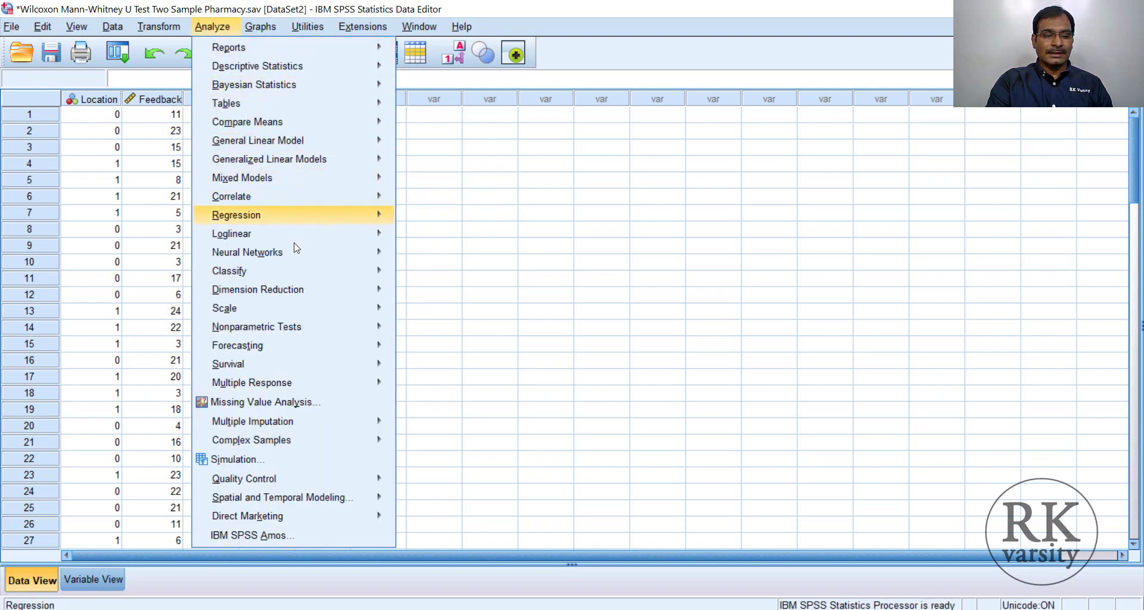
{"action": "mouse_move", "coordinate": [330, 338]}
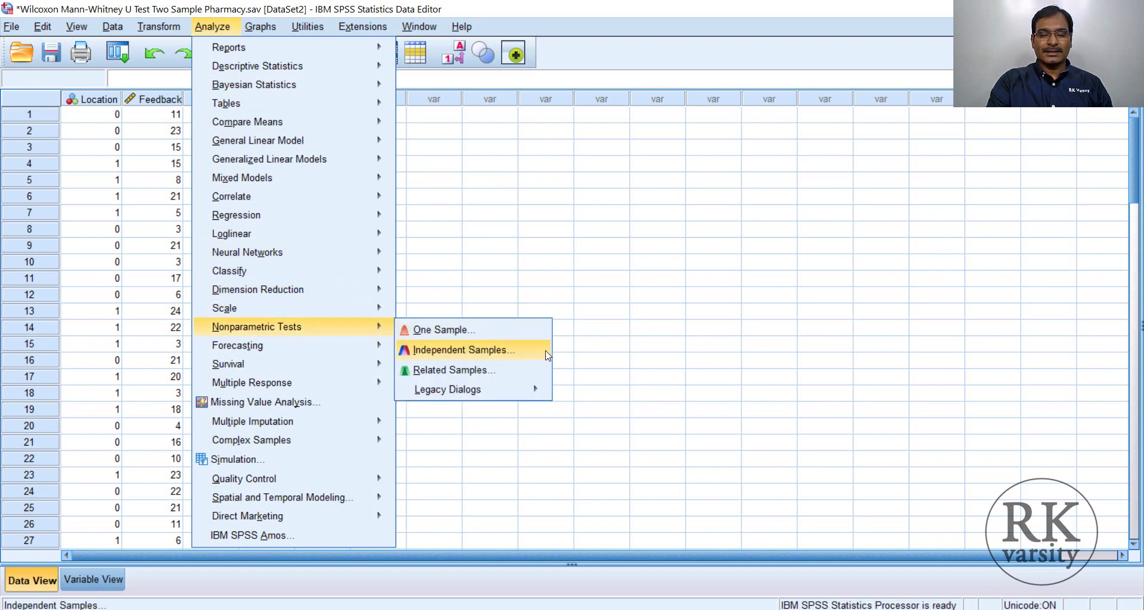
{"action": "mouse_move", "coordinate": [543, 393]}
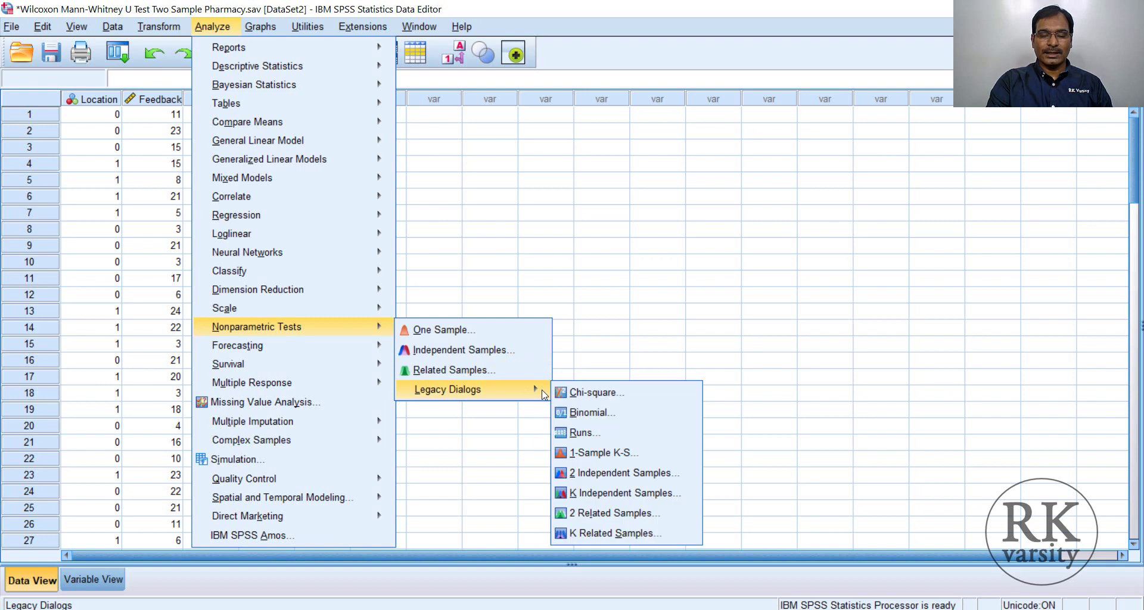
{"action": "left_click", "coordinate": [531, 355]}
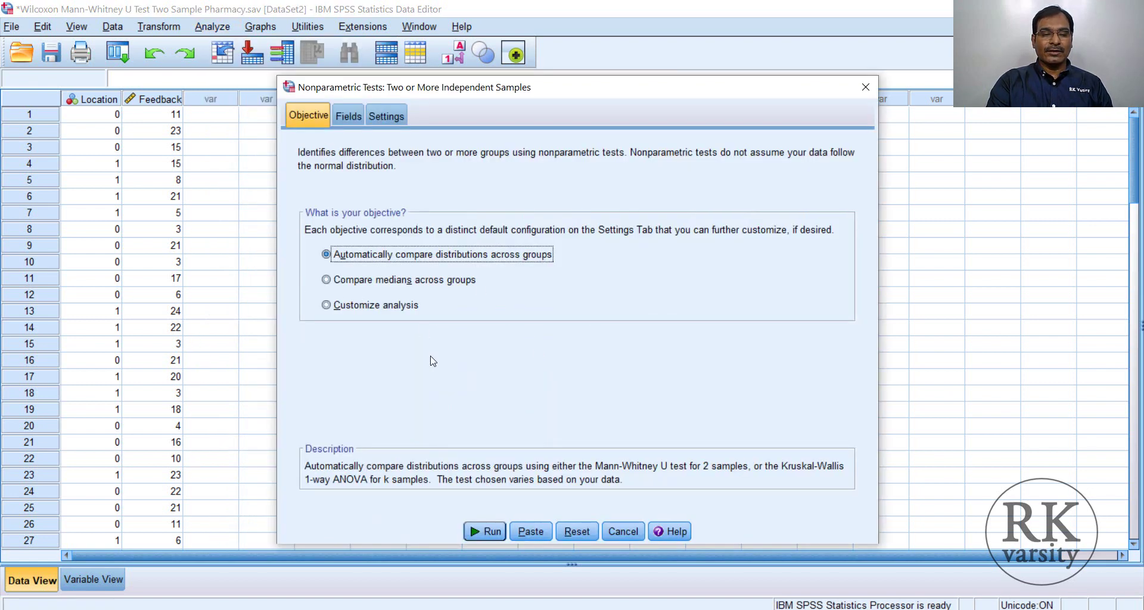
Assign the customer feedback variable as the test field and Pharmacy Store Location as the grouping variable.
{"action": "left_click", "coordinate": [346, 117]}
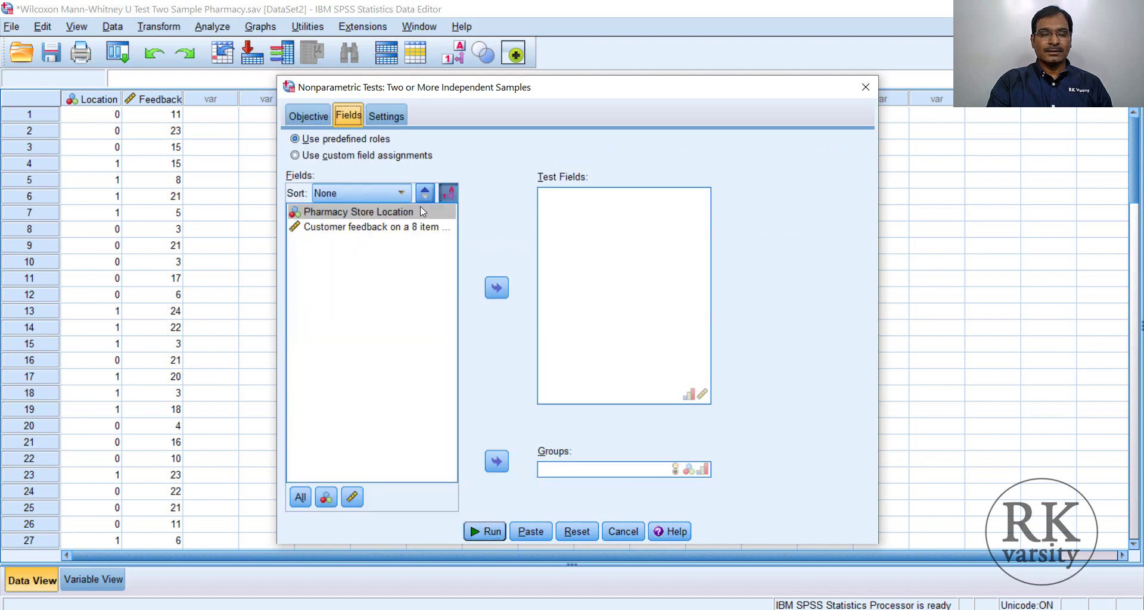
{"action": "left_click", "coordinate": [367, 227]}
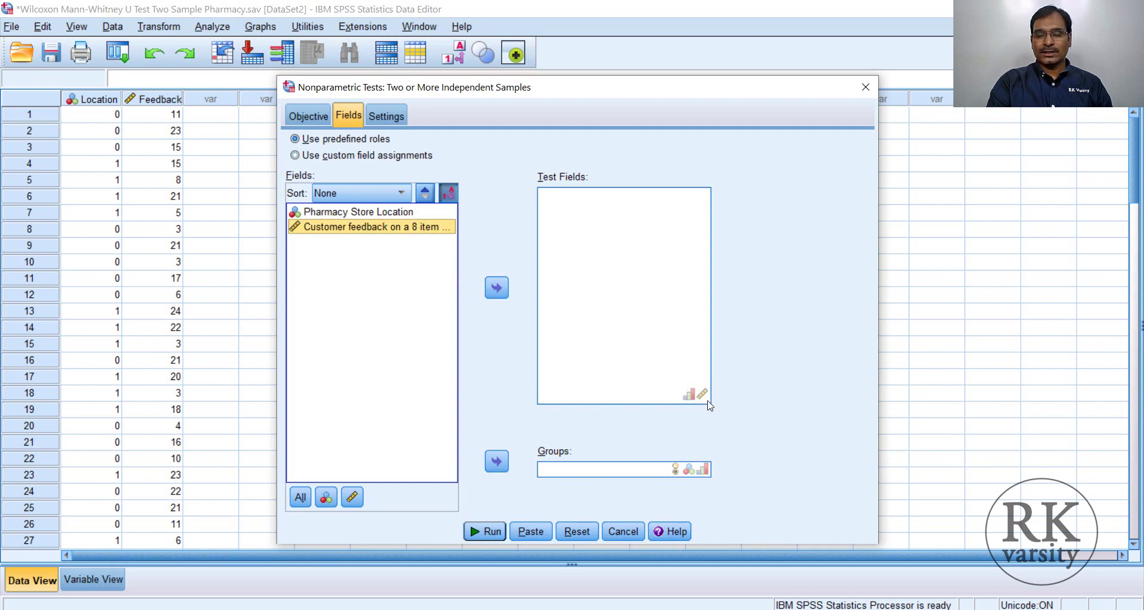
{"action": "left_click", "coordinate": [502, 287]}
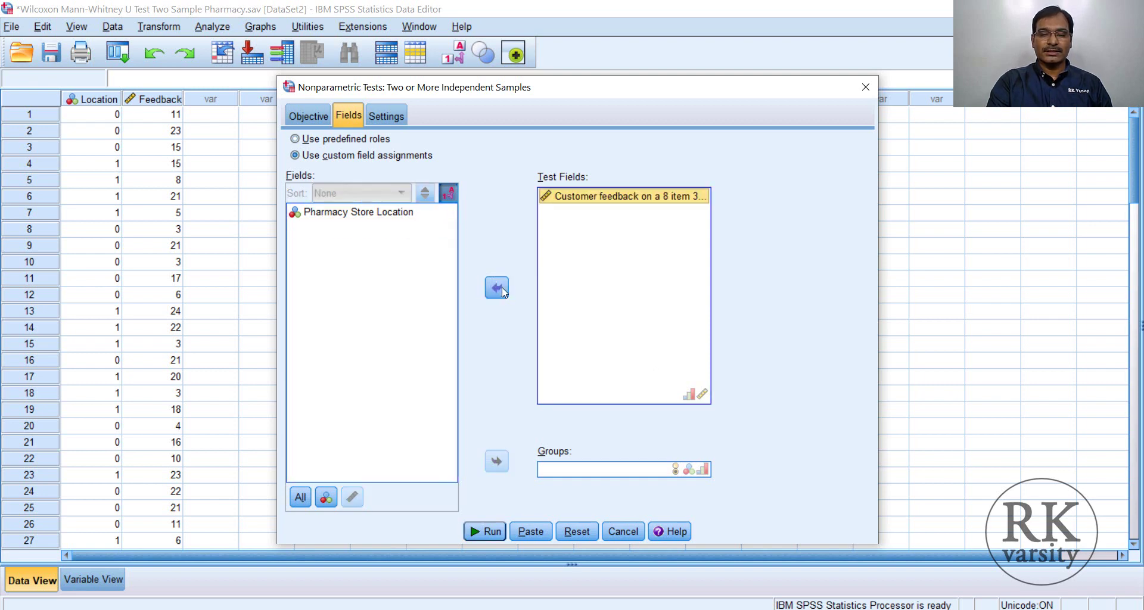
{"action": "left_click", "coordinate": [385, 216]}
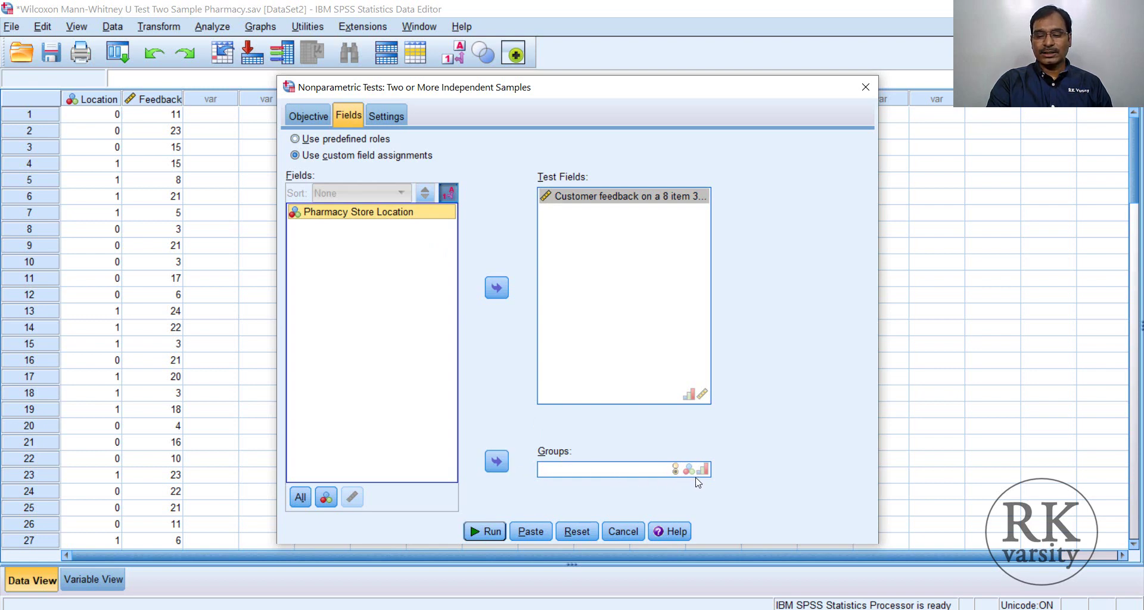
{"action": "left_click", "coordinate": [498, 463]}
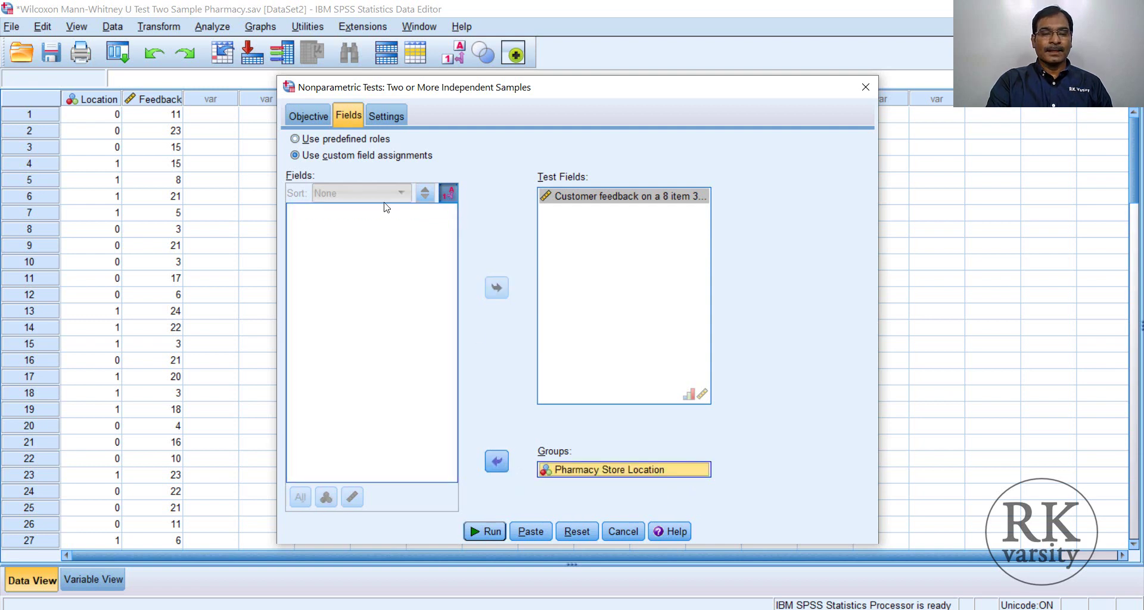
Customize the tests to compare distributions across groups with Mann-Whitney U (2 samples).
{"action": "left_click", "coordinate": [385, 116]}
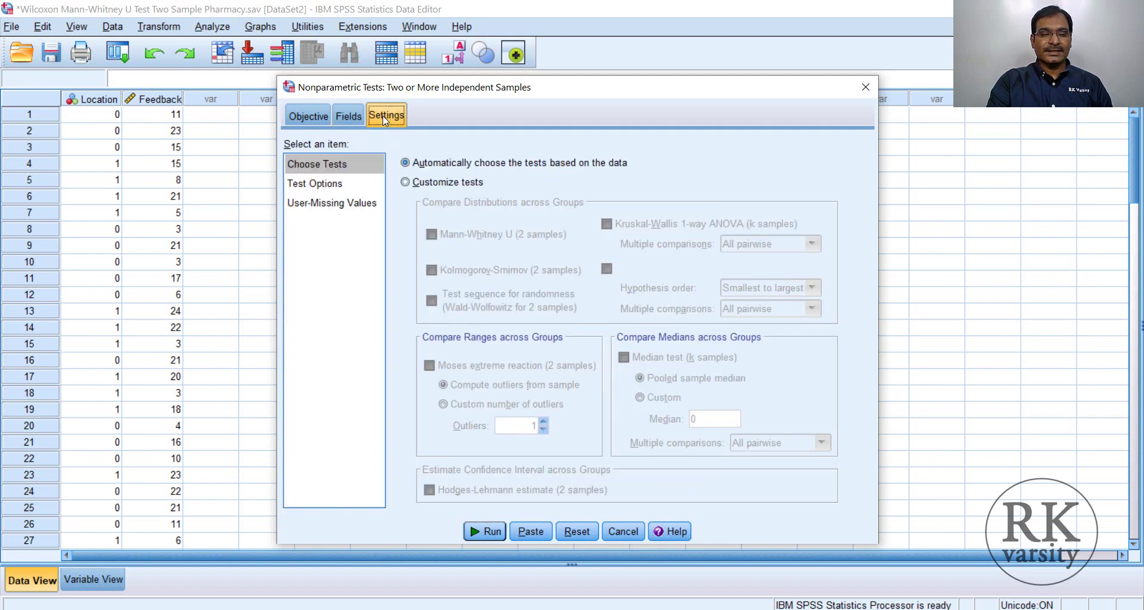
{"action": "left_click", "coordinate": [405, 183]}
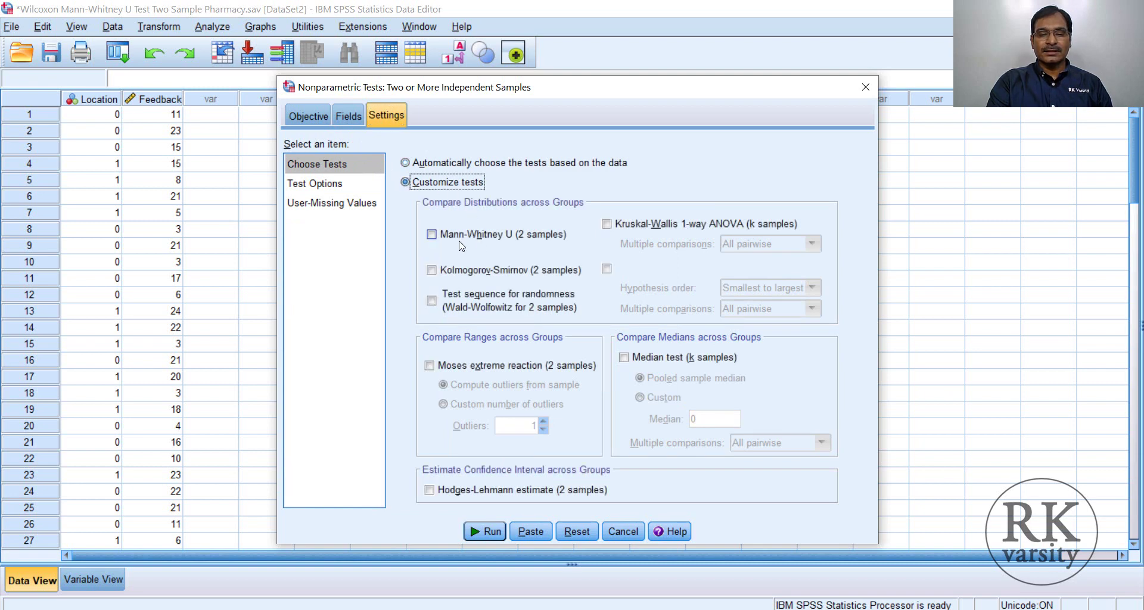
{"action": "left_click", "coordinate": [431, 236]}
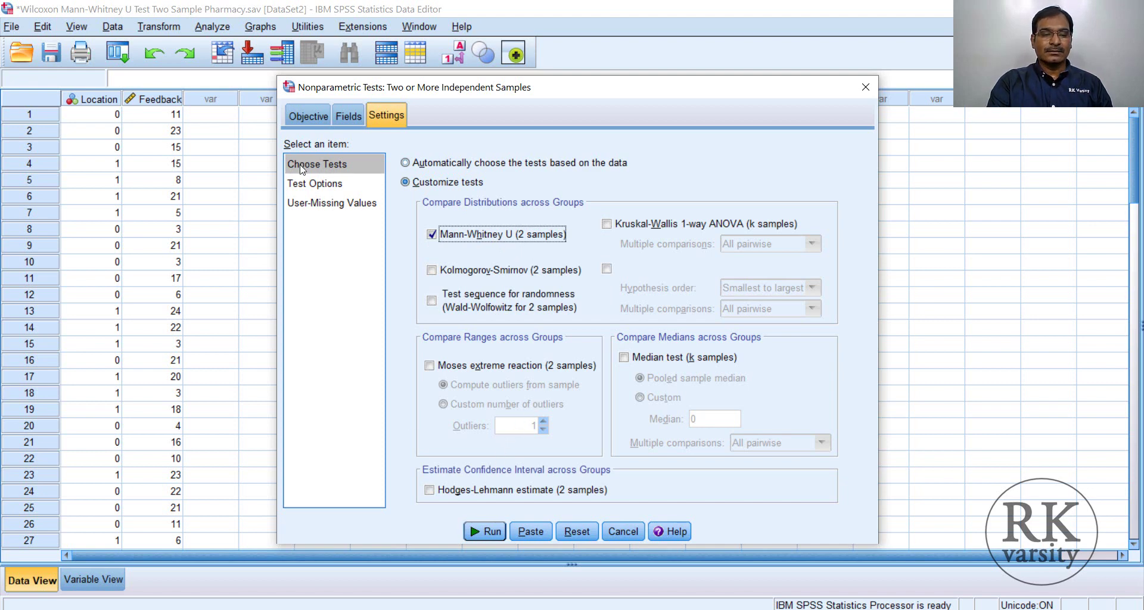
Check the test options, user-missing values and objective, and run the test to bring up its output.
{"action": "left_click", "coordinate": [305, 184]}
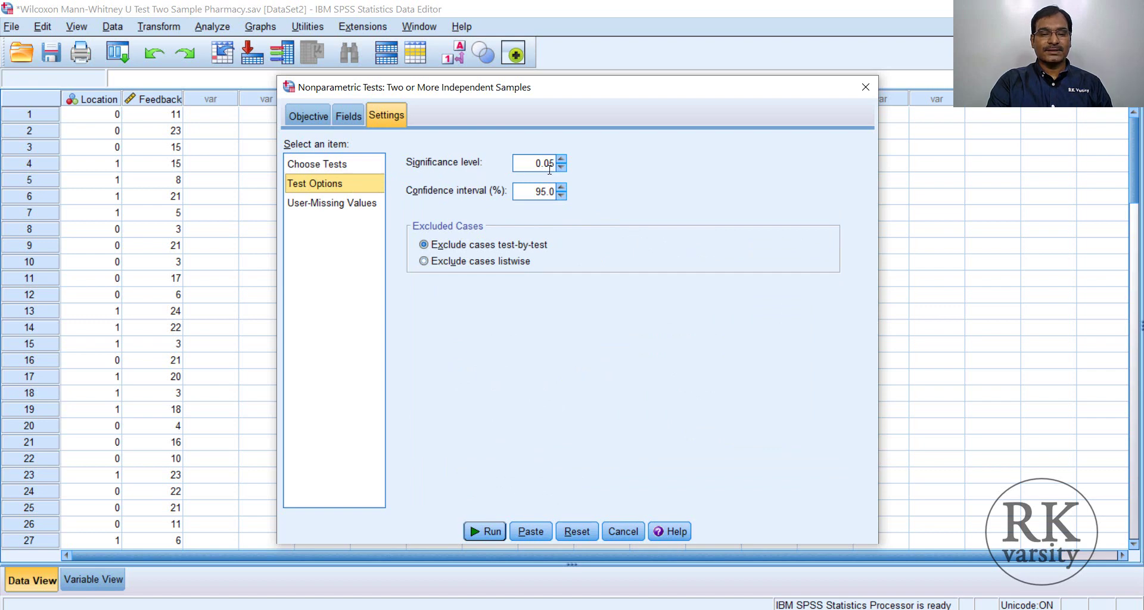
{"action": "left_click", "coordinate": [354, 211]}
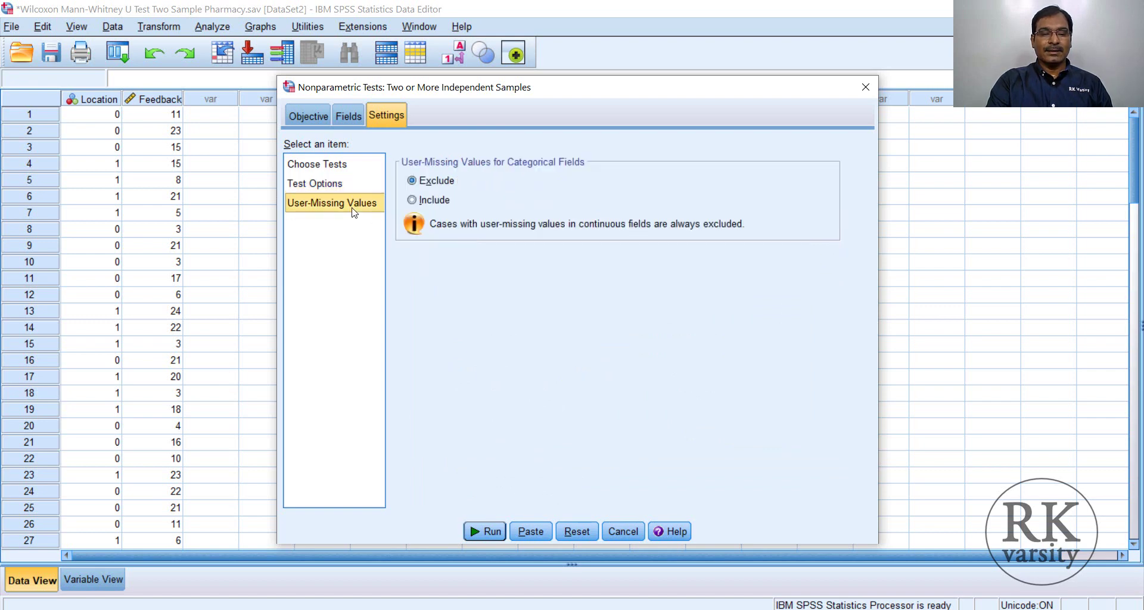
{"action": "left_click", "coordinate": [347, 118]}
{"action": "left_click", "coordinate": [314, 116]}
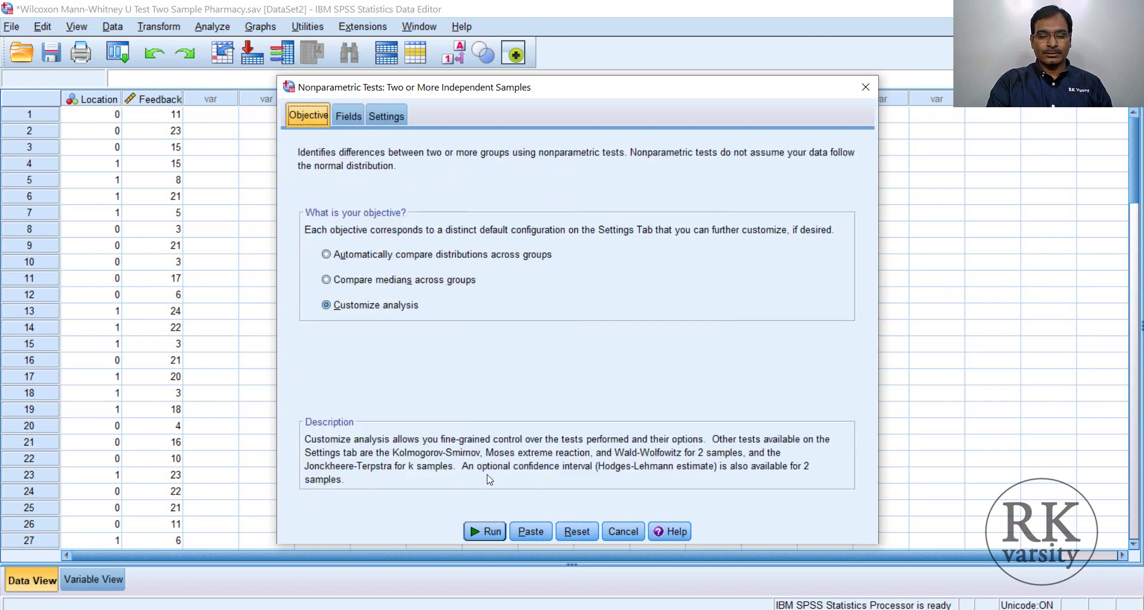
{"action": "left_click", "coordinate": [492, 532]}
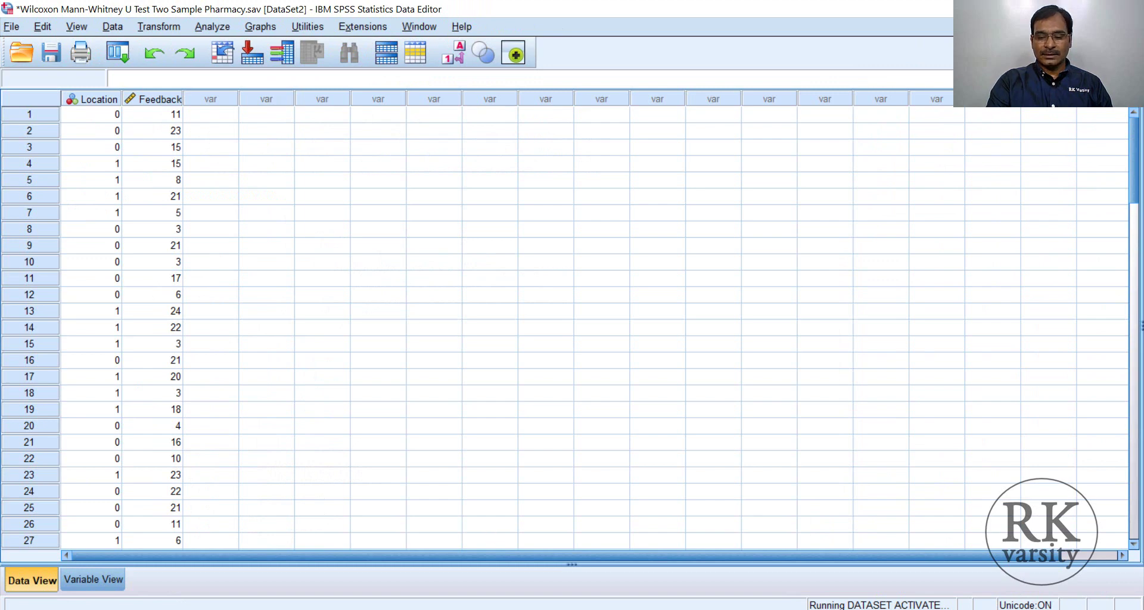
{"action": "left_click", "coordinate": [560, 582]}
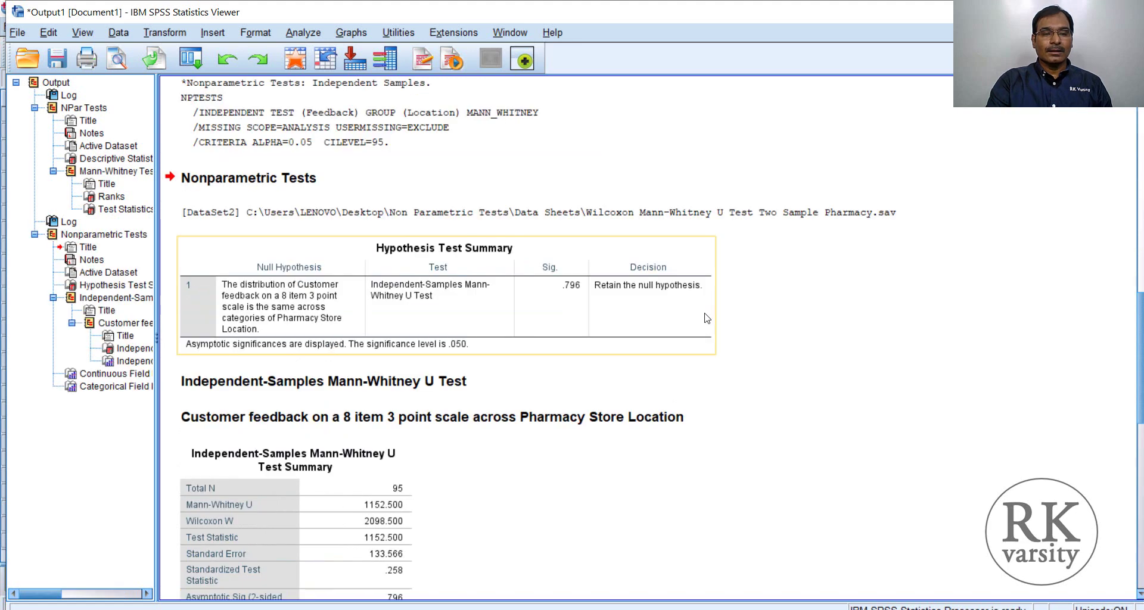
Examine the Mann-Whitney U test summary, the rank chart by store location, and the continuous and categorical field information charts.
{"action": "scroll", "coordinate": [707, 318], "scroll_direction": "down", "scroll_amount": 1}
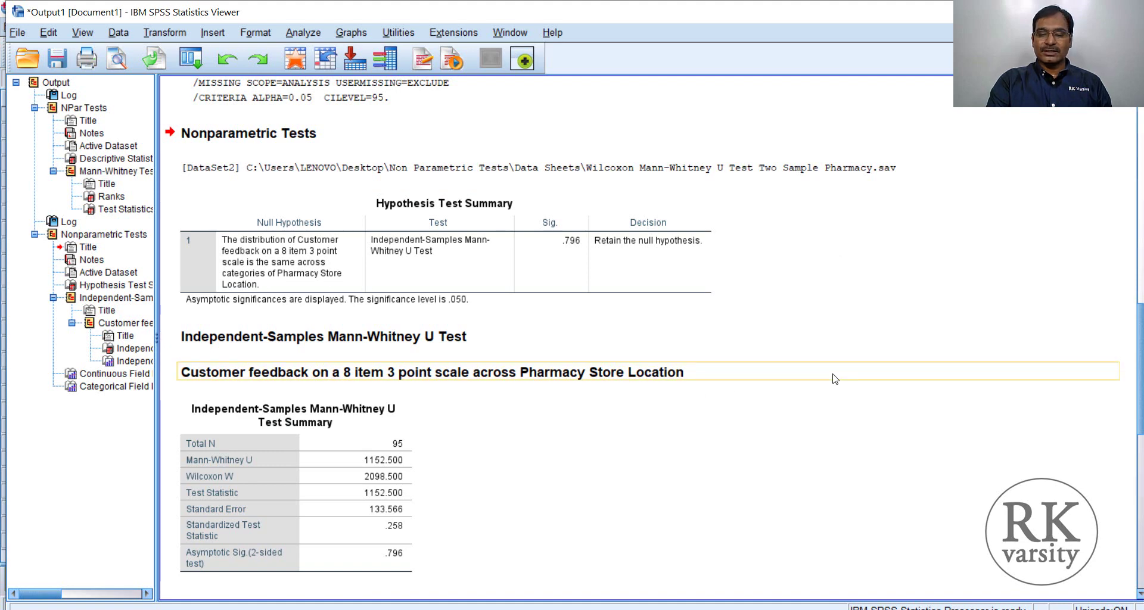
{"action": "scroll", "coordinate": [835, 349], "scroll_direction": "down", "scroll_amount": 2}
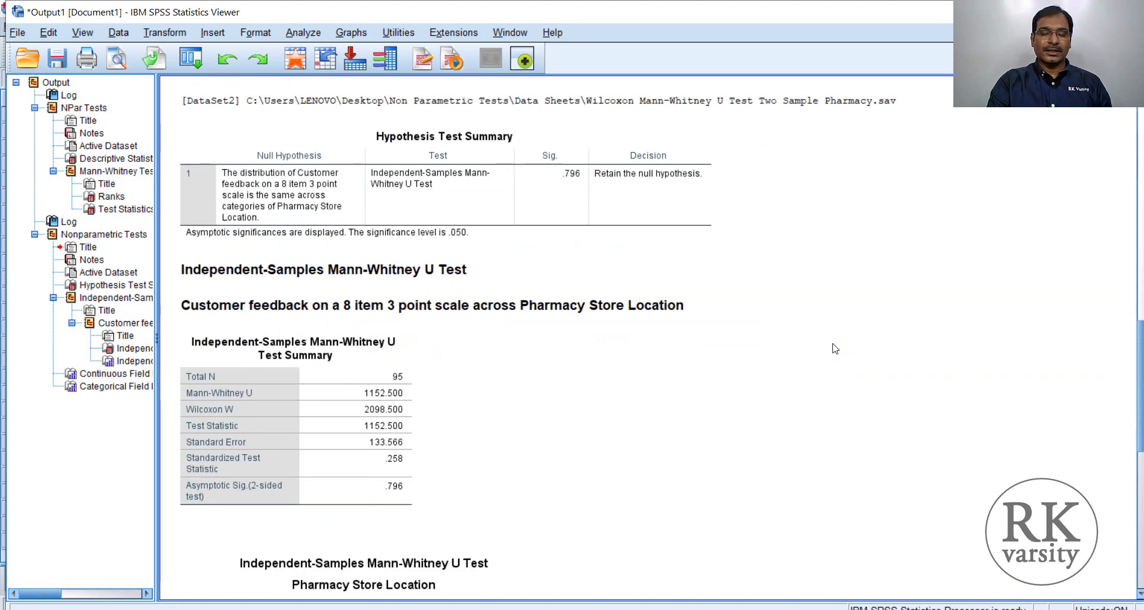
{"action": "scroll", "coordinate": [899, 378], "scroll_direction": "down", "scroll_amount": 3}
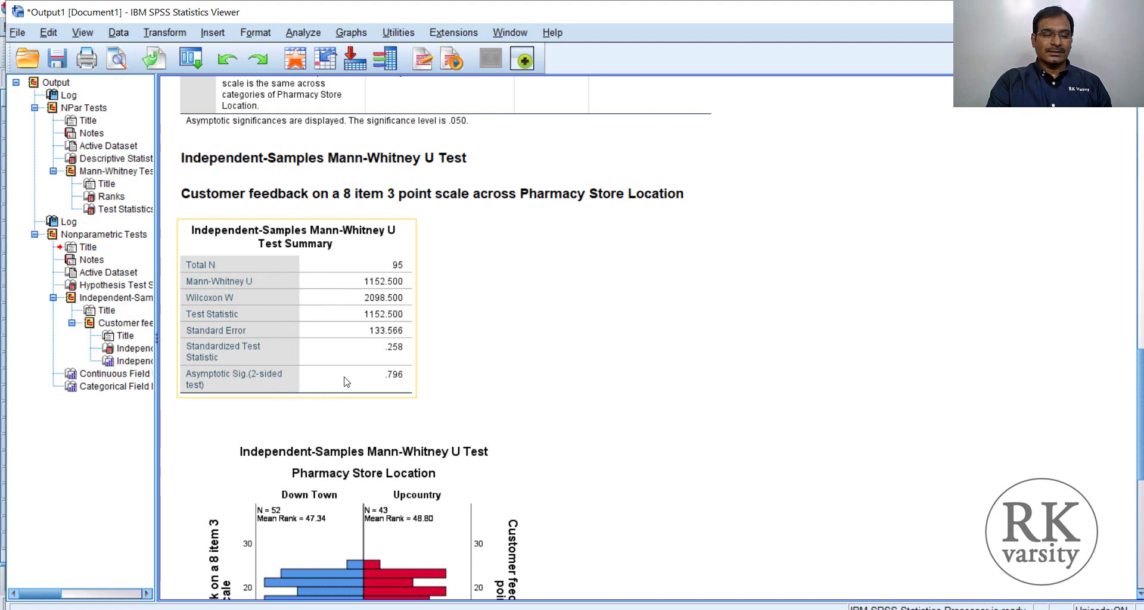
{"action": "scroll", "coordinate": [634, 333], "scroll_direction": "up", "scroll_amount": 1}
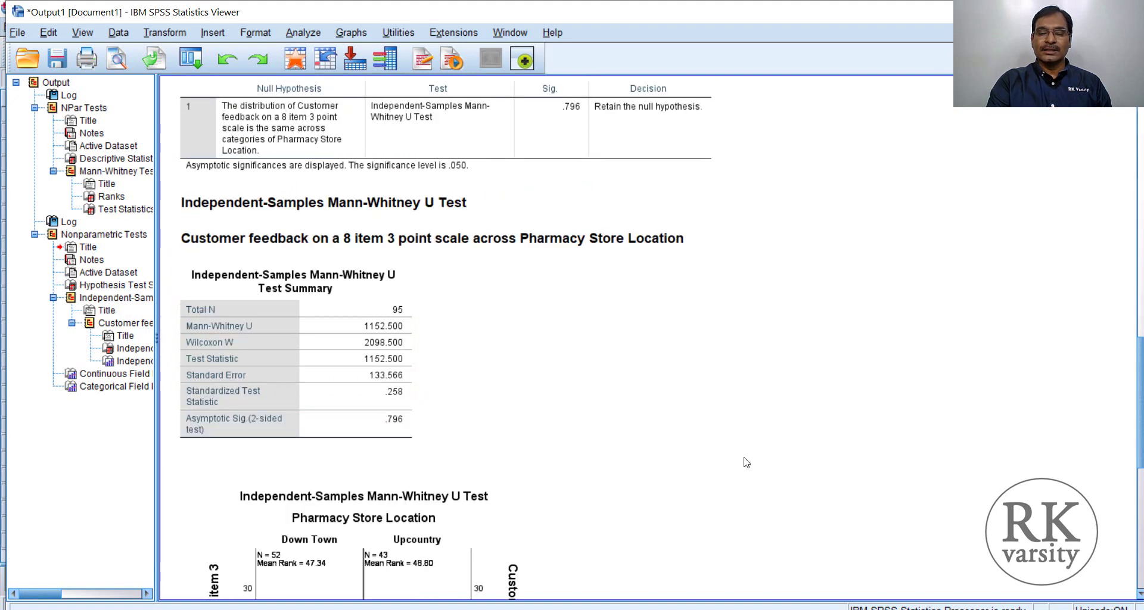
{"action": "scroll", "coordinate": [739, 442], "scroll_direction": "down", "scroll_amount": 4}
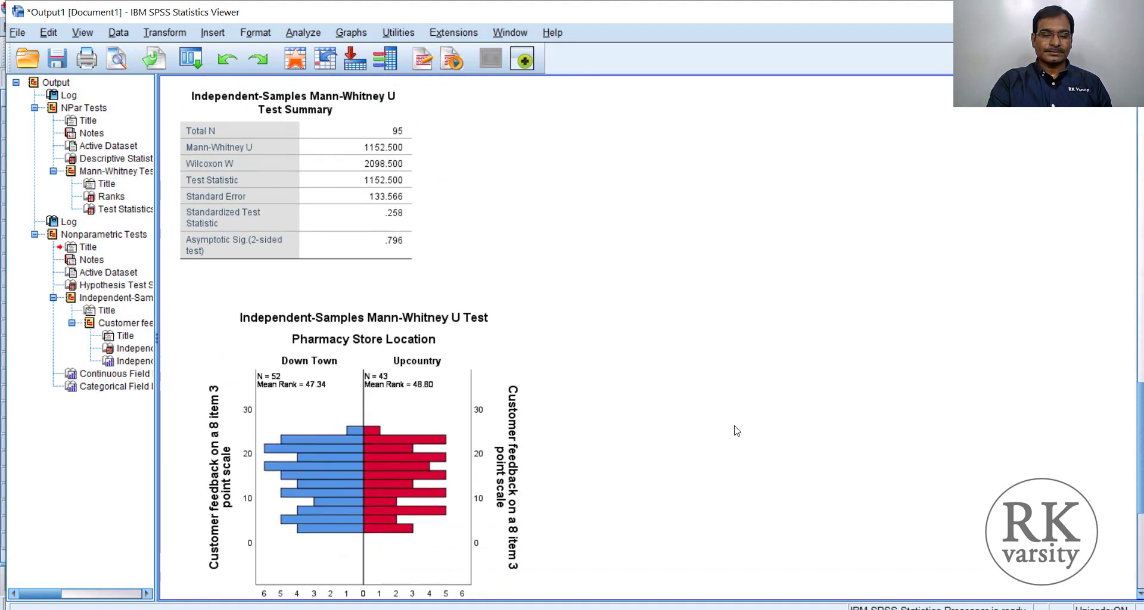
{"action": "scroll", "coordinate": [734, 424], "scroll_direction": "down", "scroll_amount": 1}
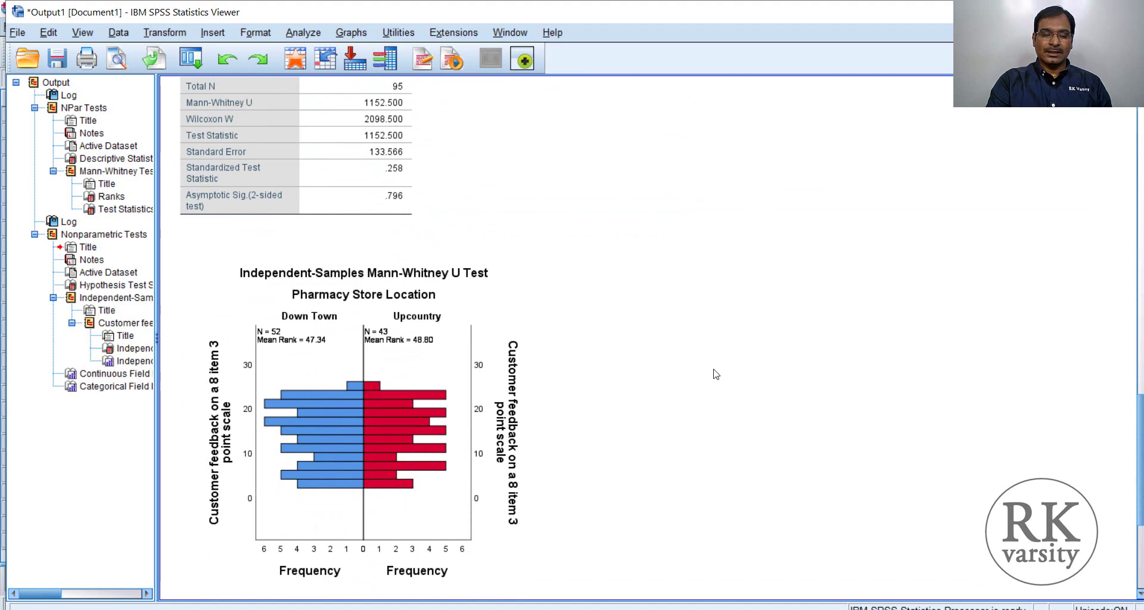
{"action": "scroll", "coordinate": [715, 374], "scroll_direction": "down", "scroll_amount": 6}
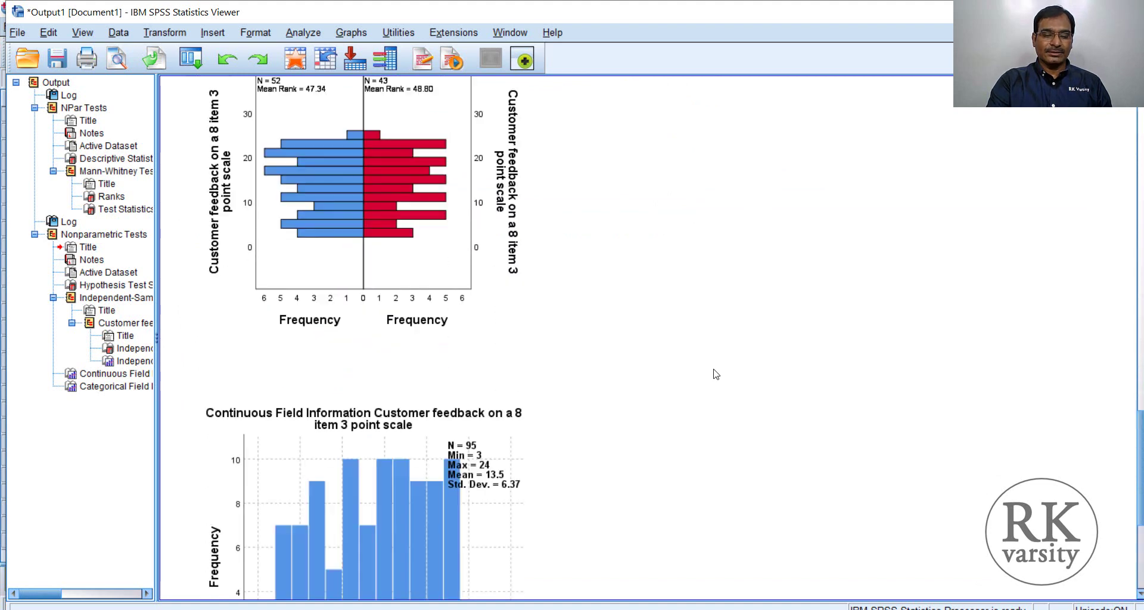
{"action": "scroll", "coordinate": [716, 374], "scroll_direction": "down", "scroll_amount": 3}
{"action": "scroll", "coordinate": [716, 374], "scroll_direction": "down", "scroll_amount": 7}
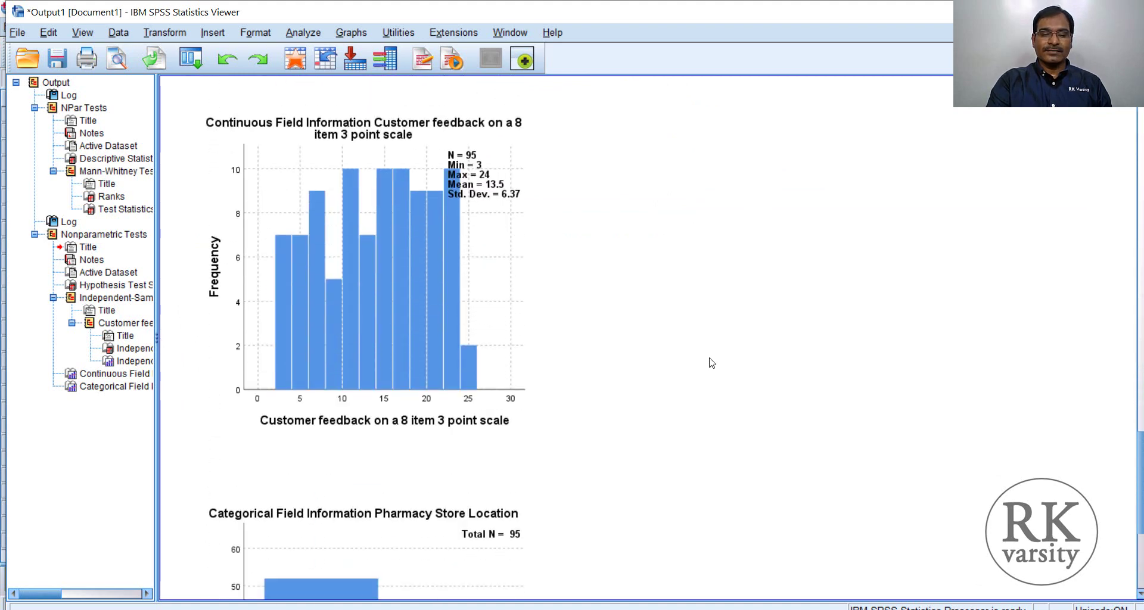
{"action": "scroll", "coordinate": [712, 363], "scroll_direction": "down", "scroll_amount": 4}
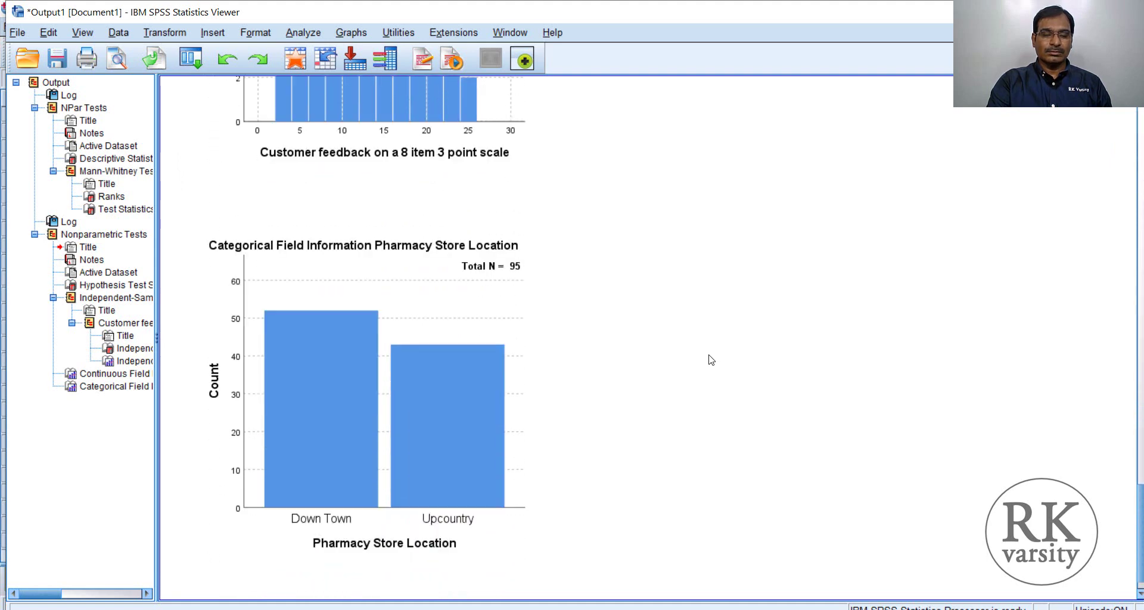
Review the output in reverse, from the field information charts back to the Hypothesis Test Summary.
{"action": "scroll", "coordinate": [711, 359], "scroll_direction": "up", "scroll_amount": 5}
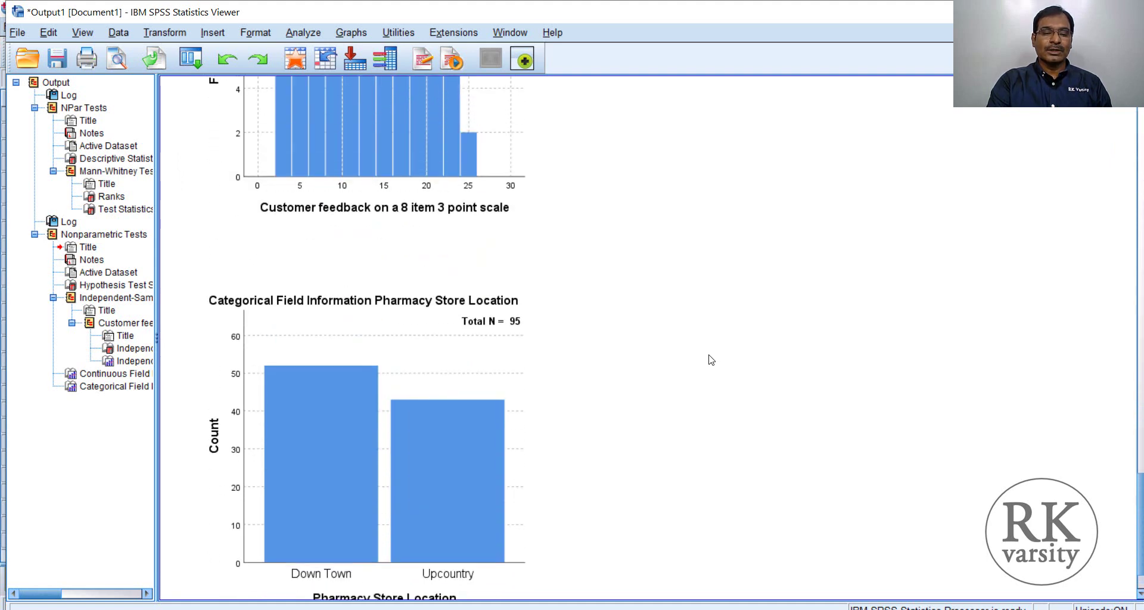
{"action": "scroll", "coordinate": [710, 360], "scroll_direction": "up", "scroll_amount": 3}
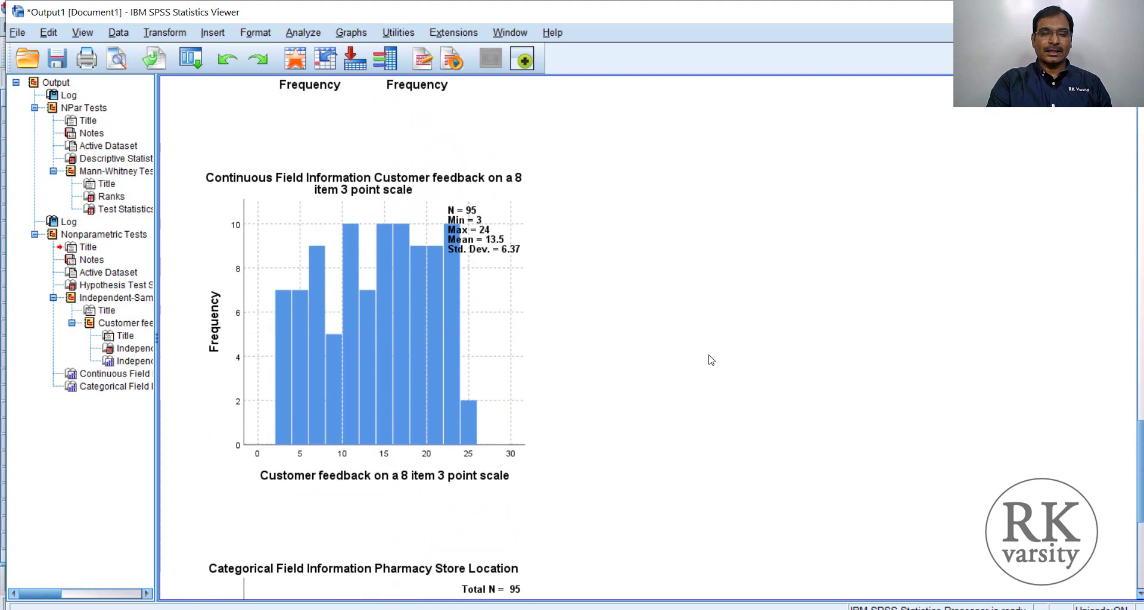
{"action": "scroll", "coordinate": [711, 360], "scroll_direction": "up", "scroll_amount": 5}
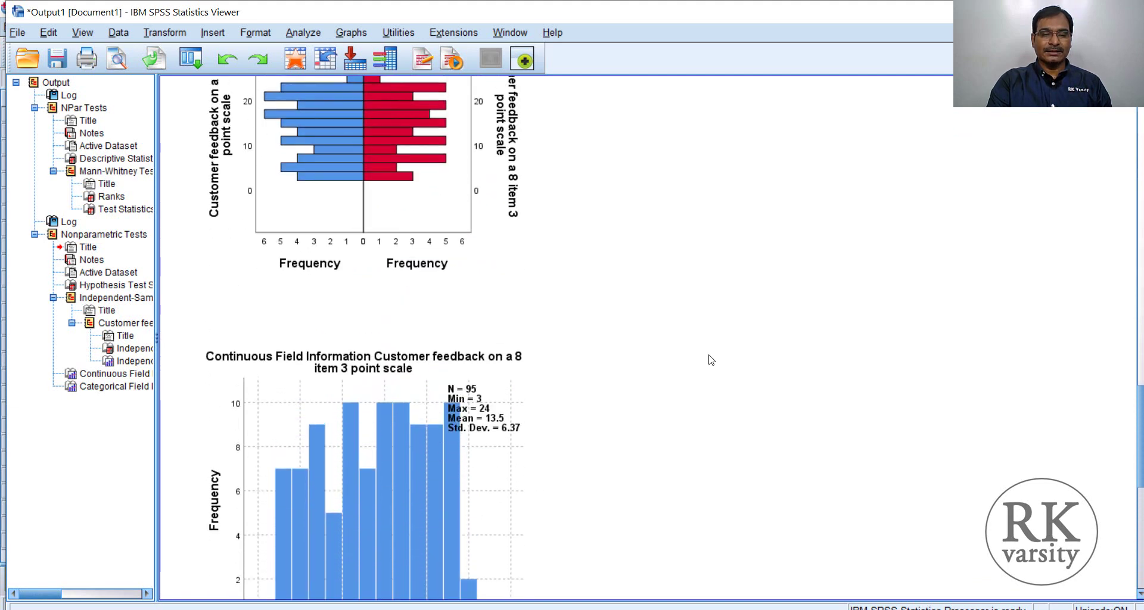
{"action": "scroll", "coordinate": [710, 360], "scroll_direction": "up", "scroll_amount": 5}
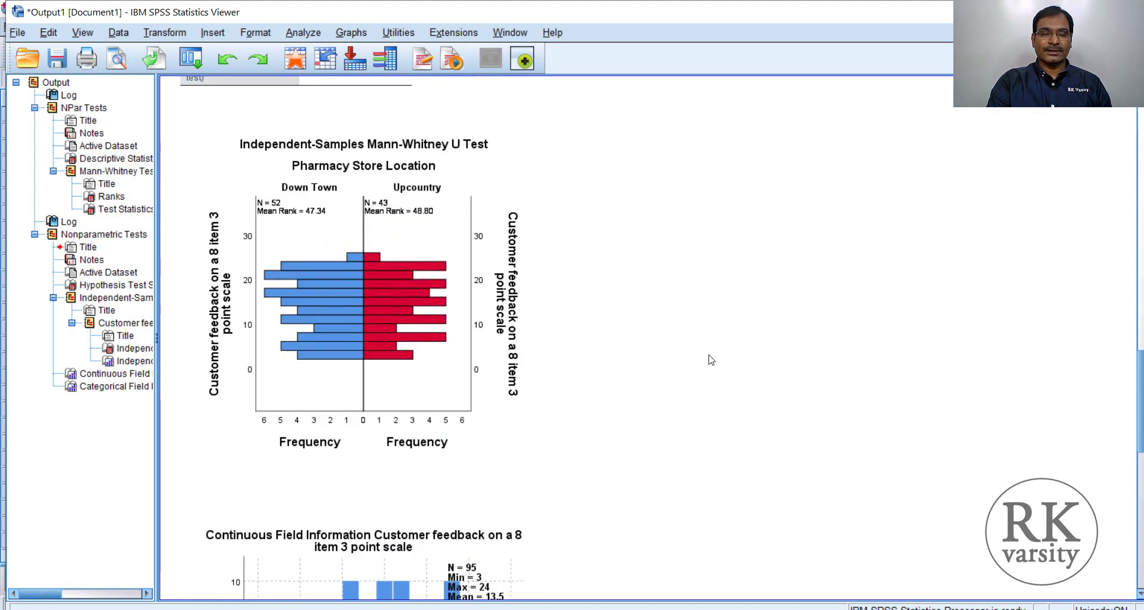
{"action": "scroll", "coordinate": [711, 360], "scroll_direction": "up", "scroll_amount": 8}
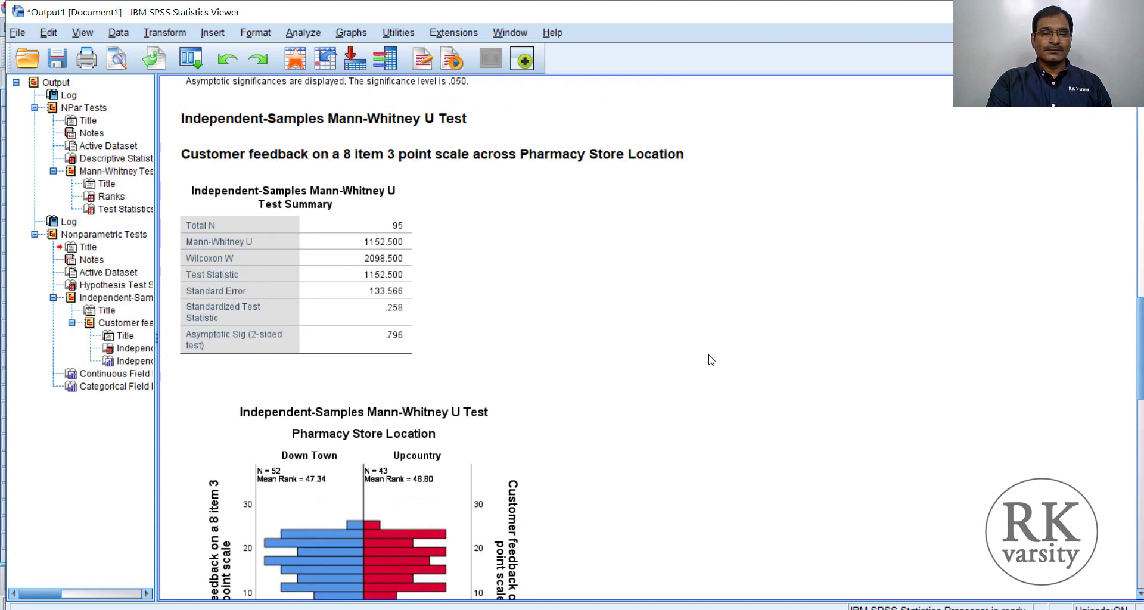
{"action": "scroll", "coordinate": [711, 360], "scroll_direction": "up", "scroll_amount": 2}
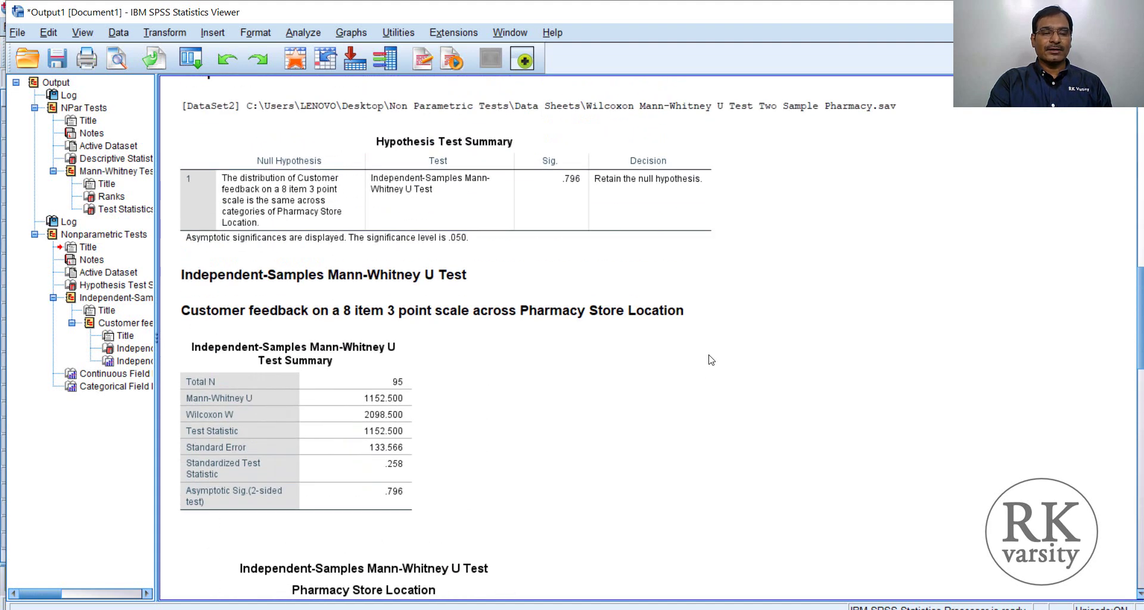
{"action": "scroll", "coordinate": [711, 360], "scroll_direction": "up", "scroll_amount": 4}
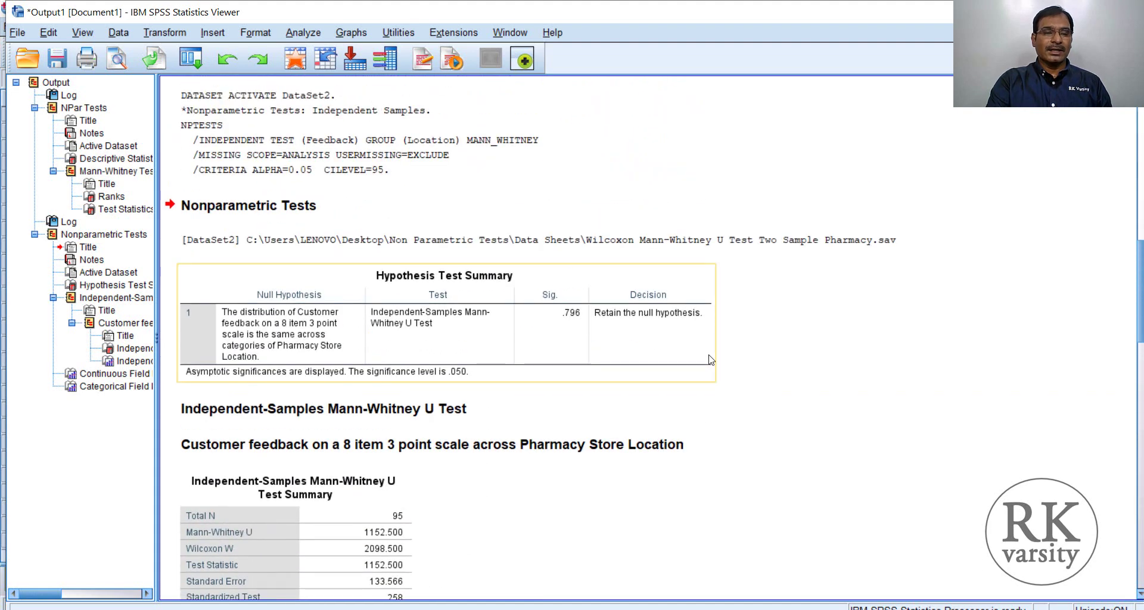
{"action": "left_click", "coordinate": [303, 34]}
{"action": "mouse_move", "coordinate": [428, 338]}
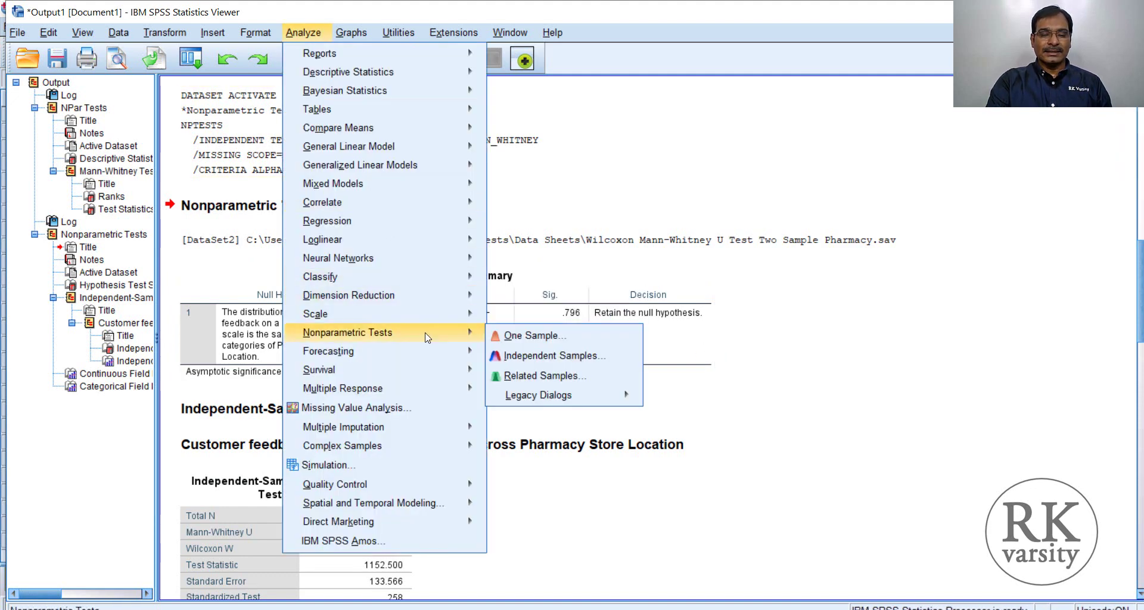
{"action": "mouse_move", "coordinate": [575, 395]}
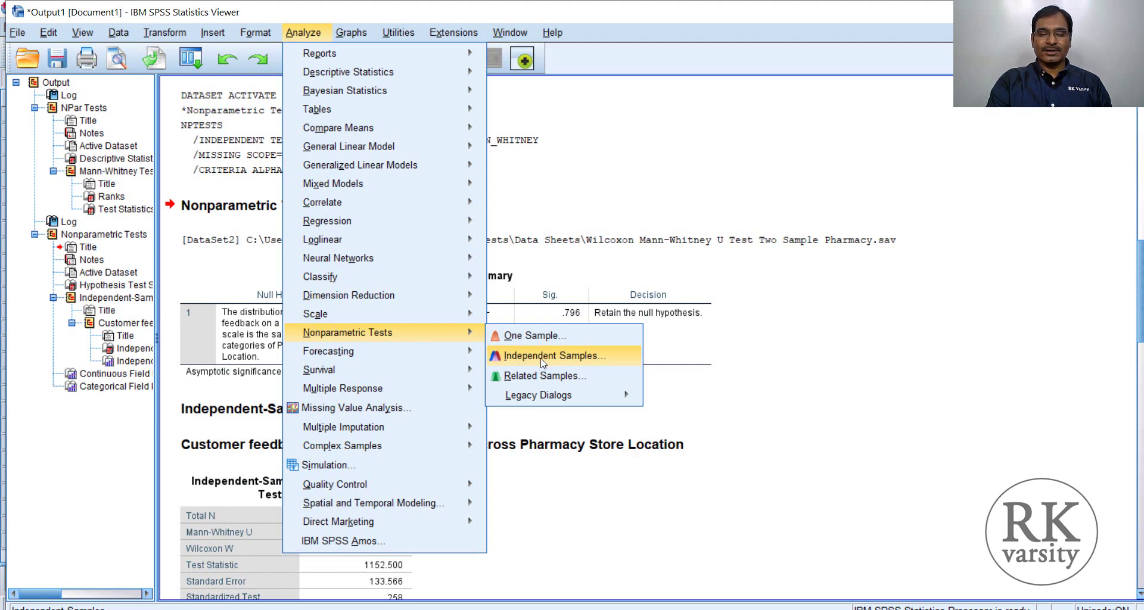
{"action": "left_click", "coordinate": [808, 373]}
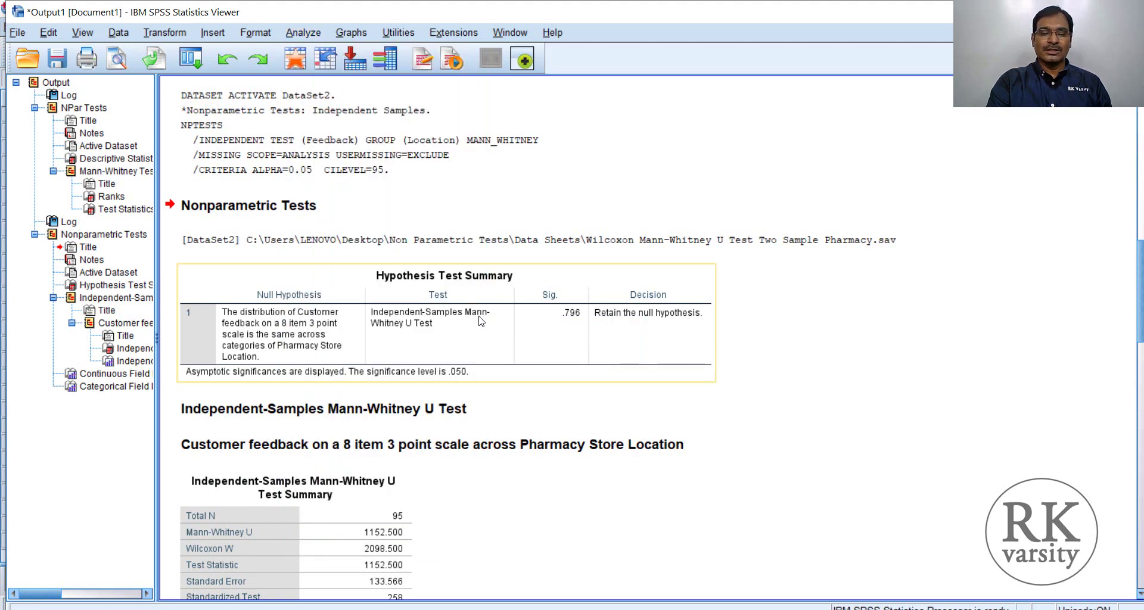